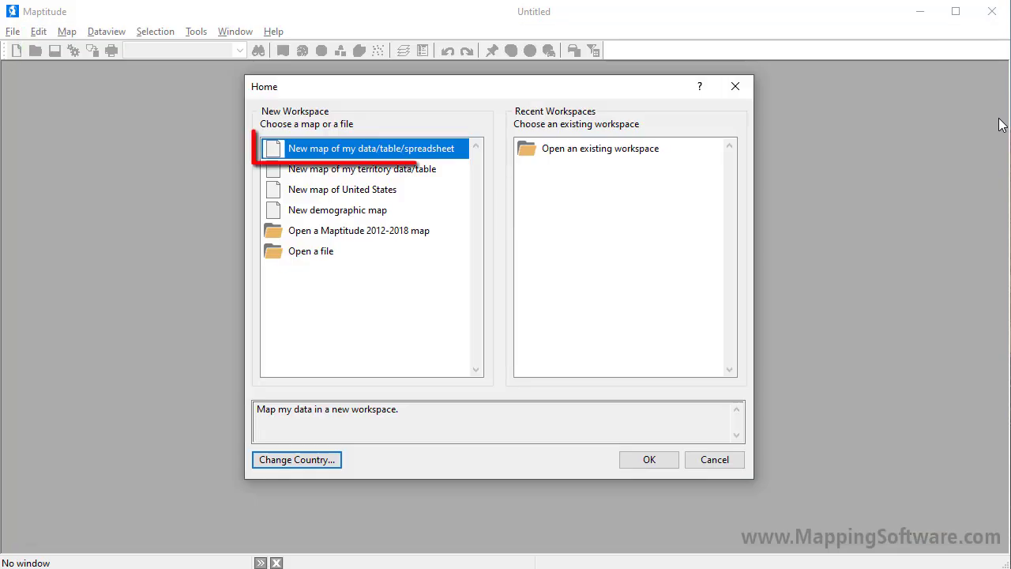
- Start a new map of my data from the My Customers sheet of Sample Customers United States.xlsx
{"action": "left_click", "coordinate": [425, 161]}
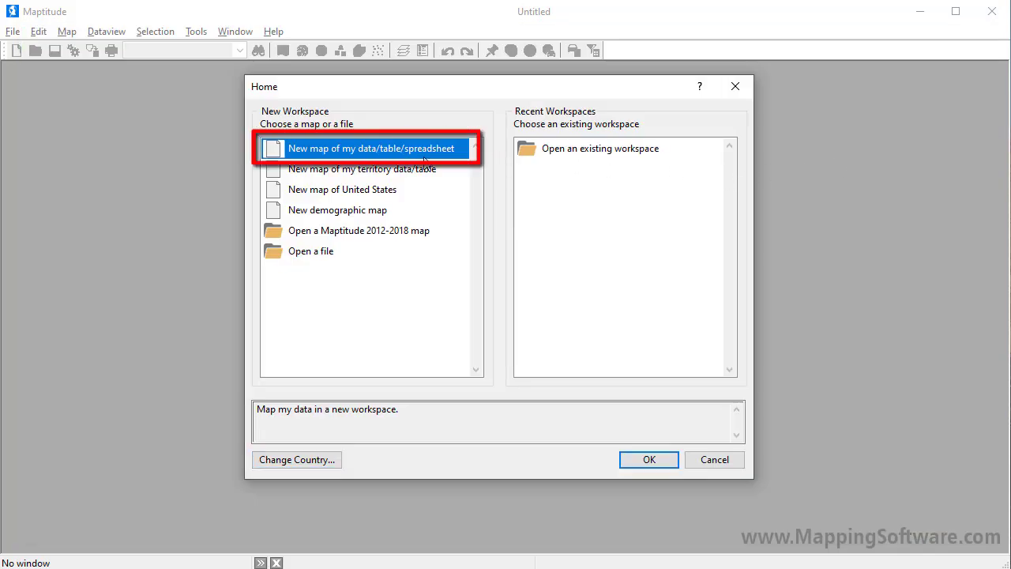
{"action": "left_click", "coordinate": [646, 463]}
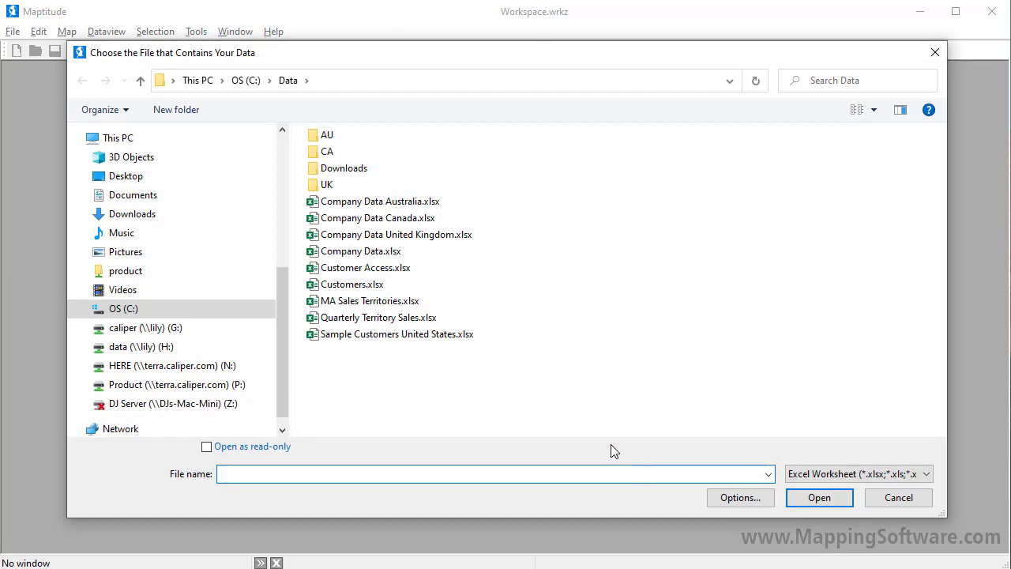
{"action": "left_click", "coordinate": [421, 338]}
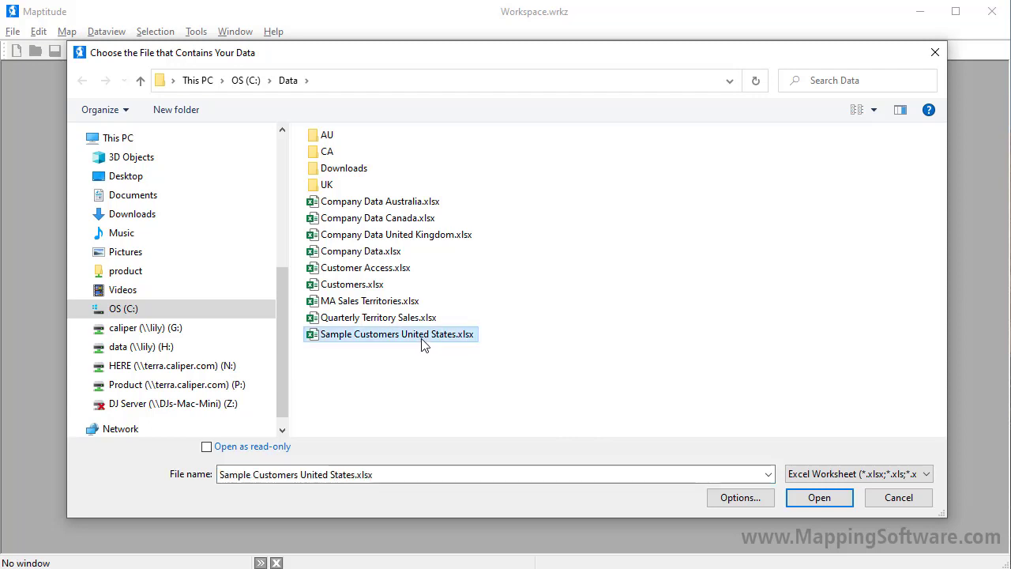
{"action": "left_click", "coordinate": [819, 497]}
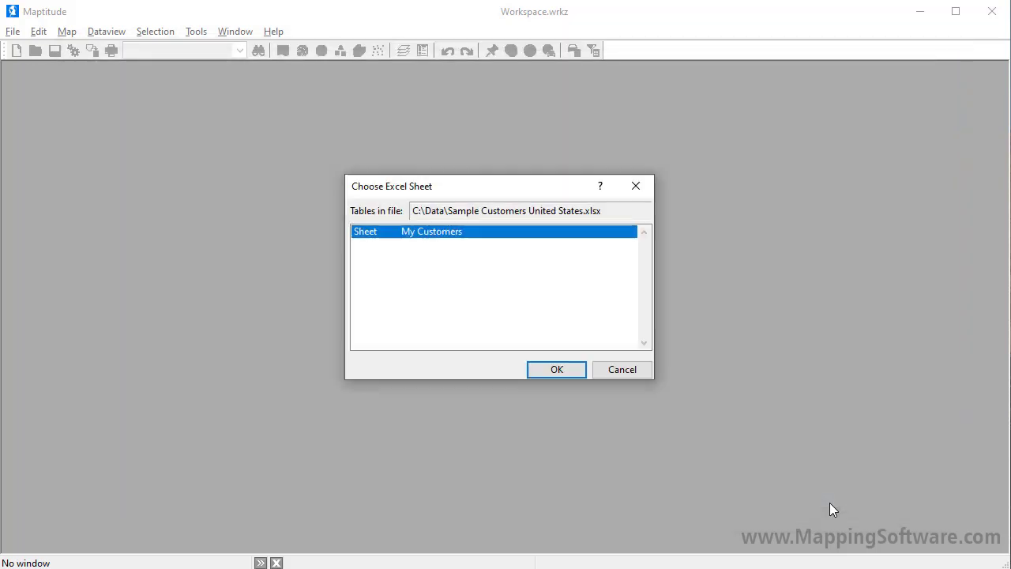
{"action": "left_click", "coordinate": [554, 365]}
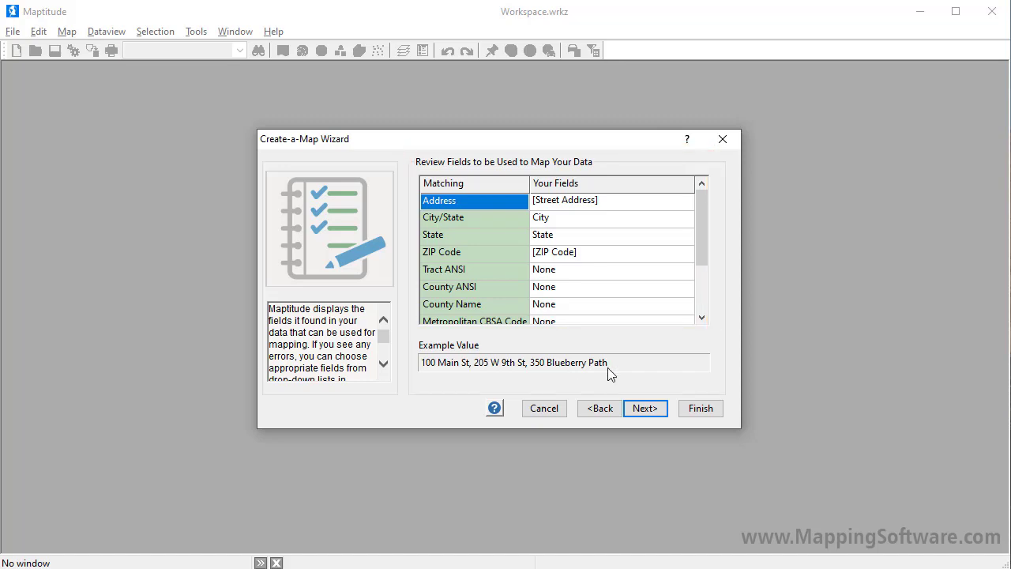
- Accept the matched fields, choose to show ZIP Code boundaries with the data attached, and link the data instead of importing it
{"action": "left_click", "coordinate": [658, 408]}
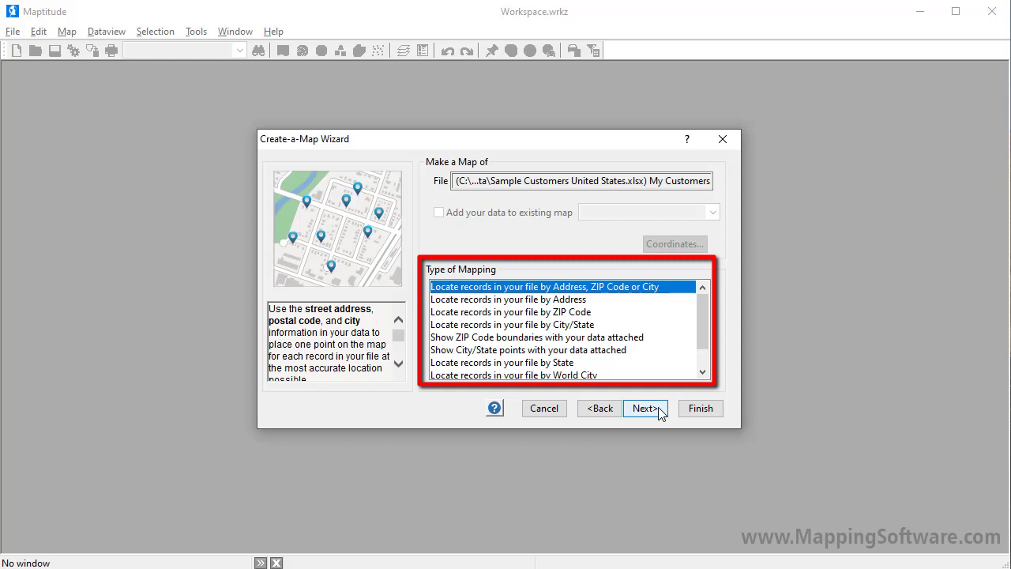
{"action": "left_click", "coordinate": [601, 342]}
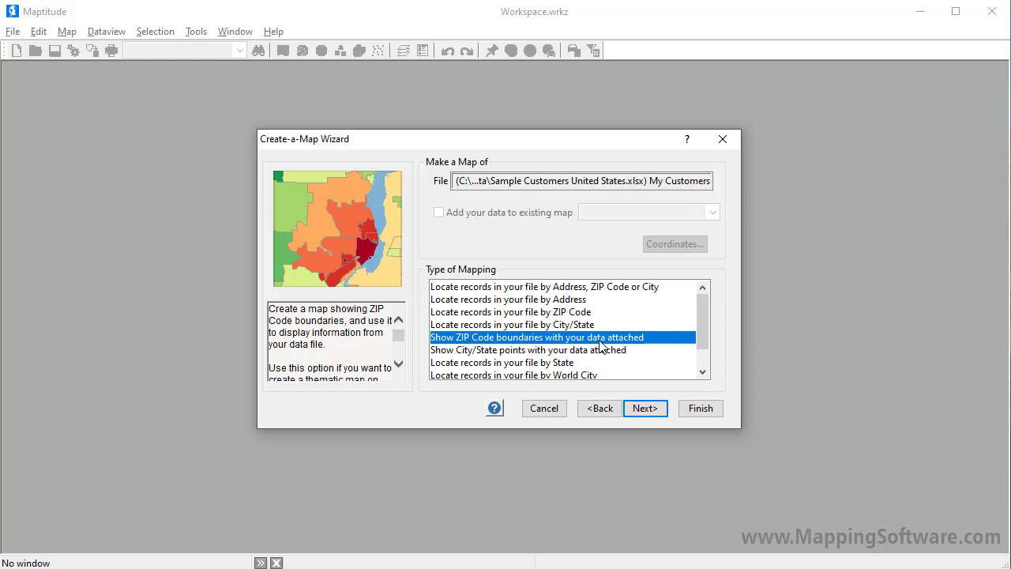
{"action": "left_click", "coordinate": [666, 410]}
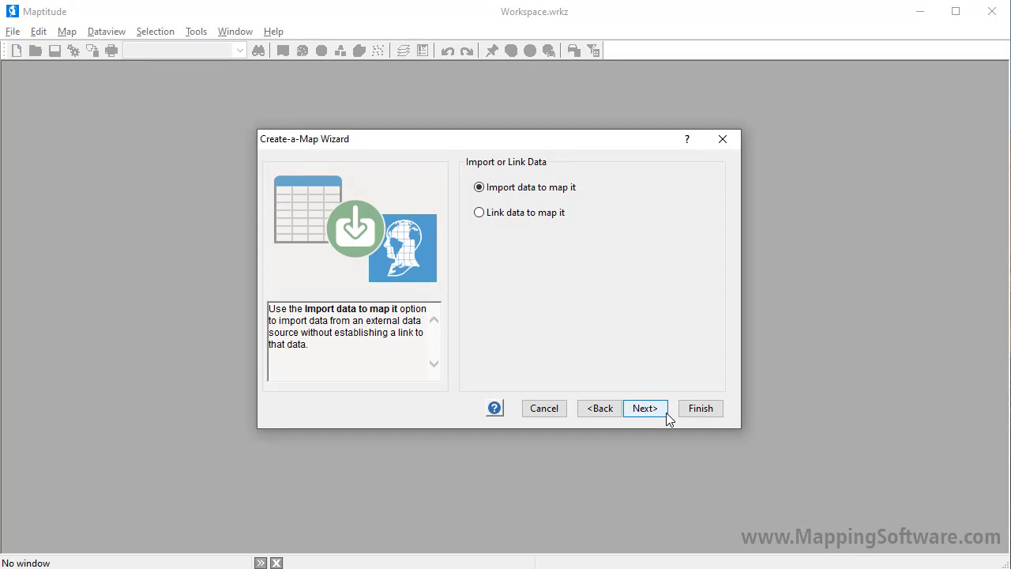
{"action": "left_click", "coordinate": [511, 219]}
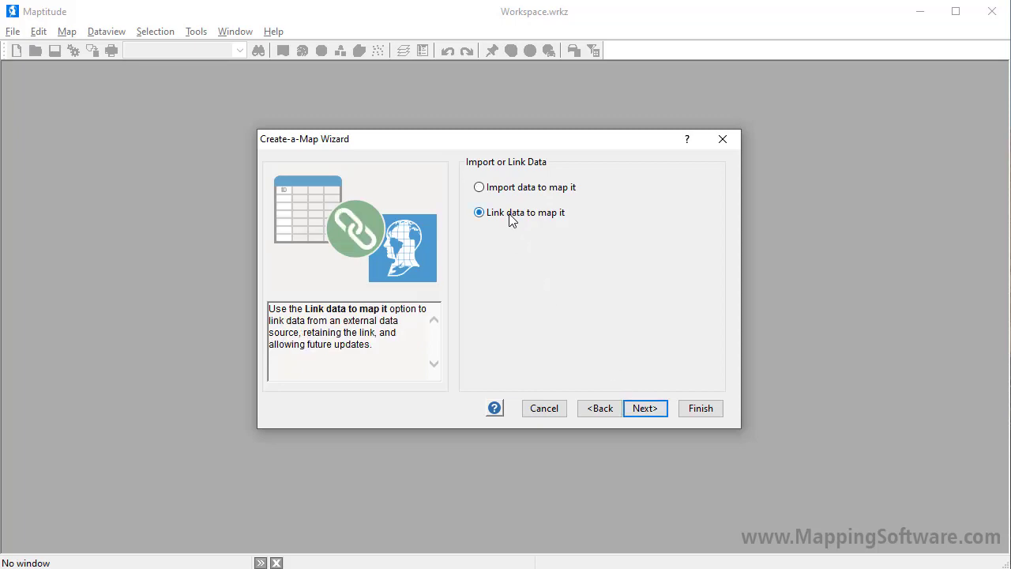
{"action": "left_click", "coordinate": [654, 410]}
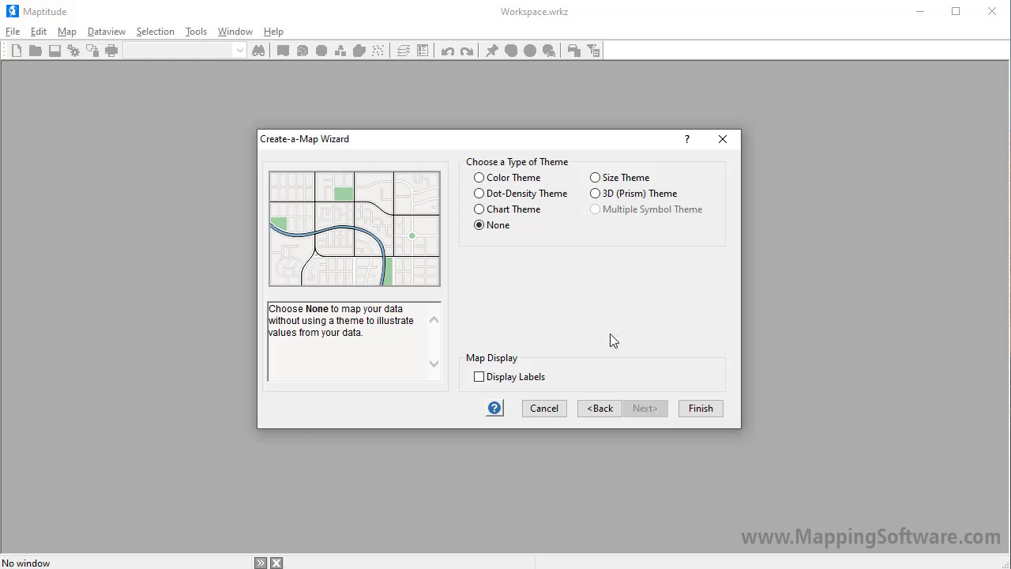
- Apply a color theme based on the QTR2 Sales field and finish creating the ZIP Code map
{"action": "left_click", "coordinate": [519, 179]}
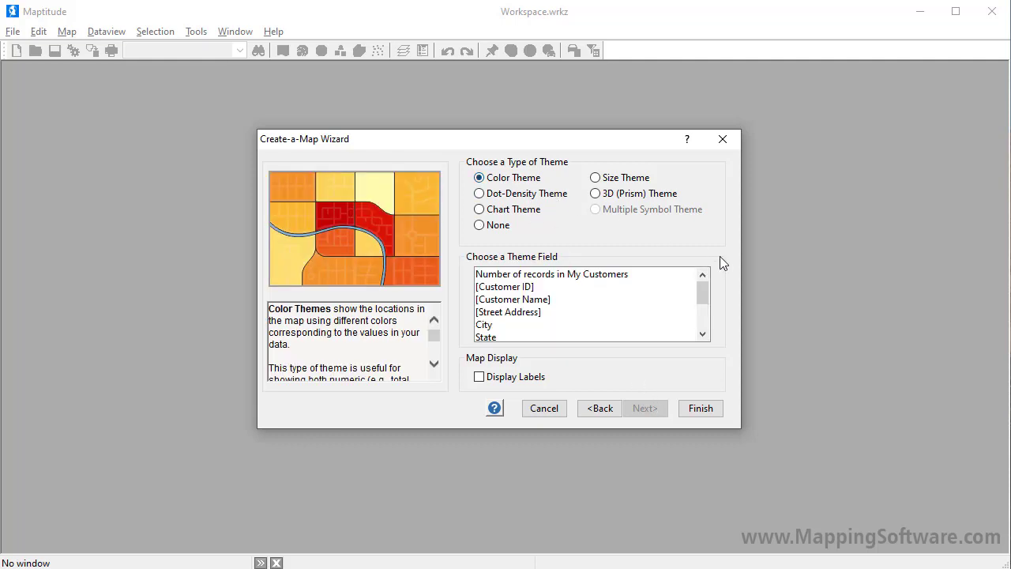
{"action": "scroll", "coordinate": [706, 324], "scroll_direction": "down", "scroll_amount": 2}
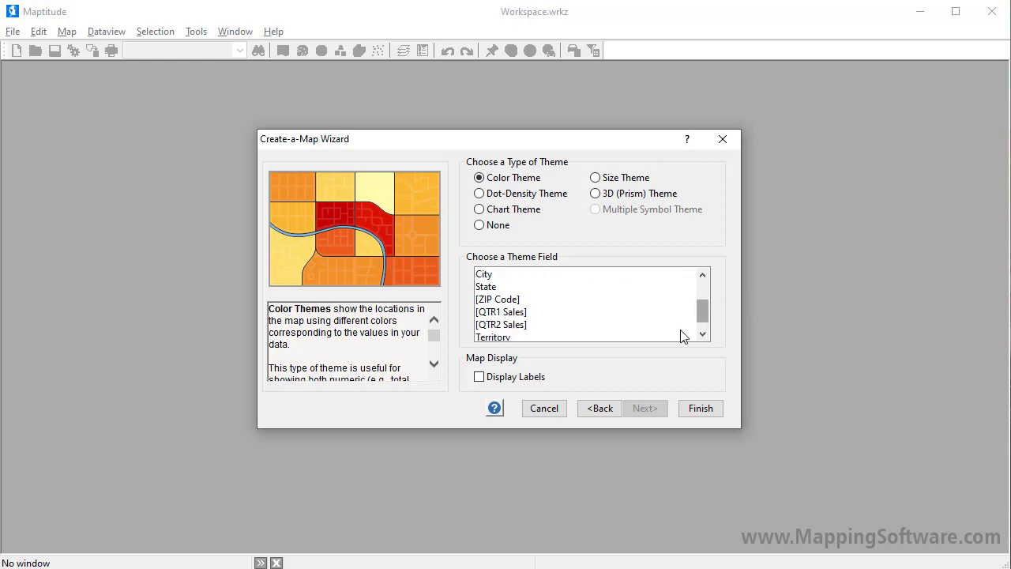
{"action": "left_click", "coordinate": [656, 329]}
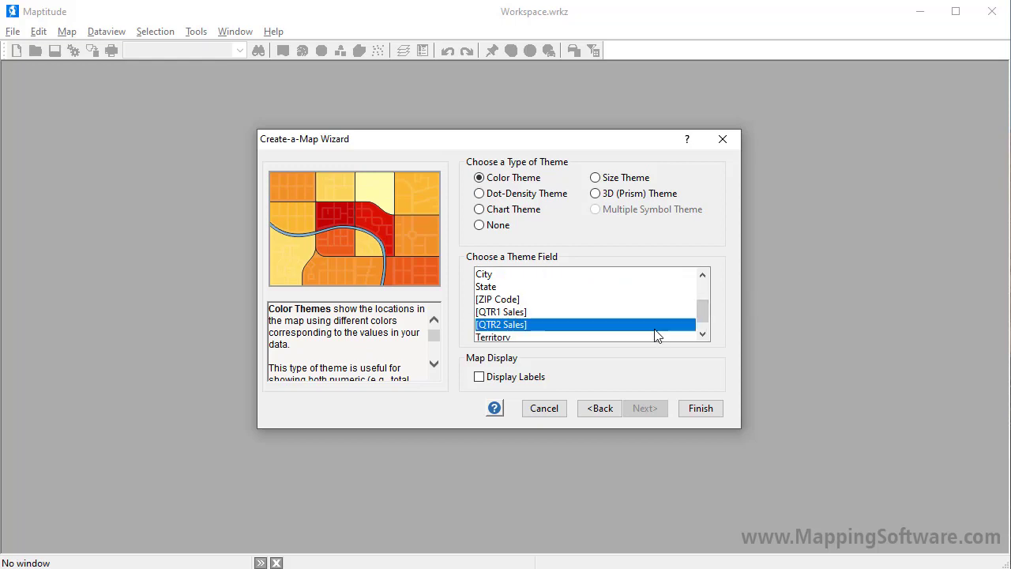
{"action": "left_click", "coordinate": [708, 411]}
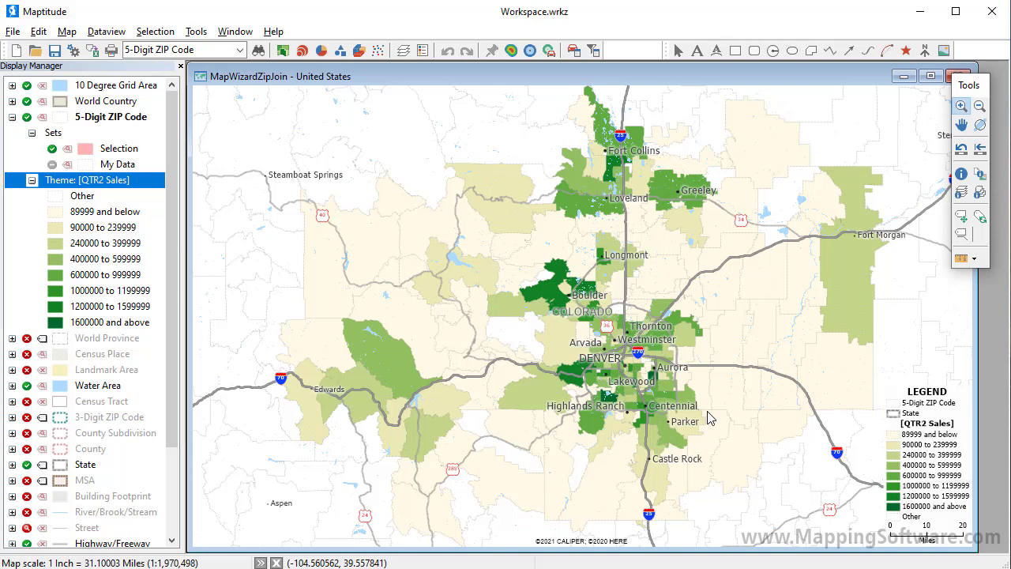
- Change the 5-Digit ZIP Code layer's color theme to use the N My Customers field
{"action": "left_click", "coordinate": [282, 51]}
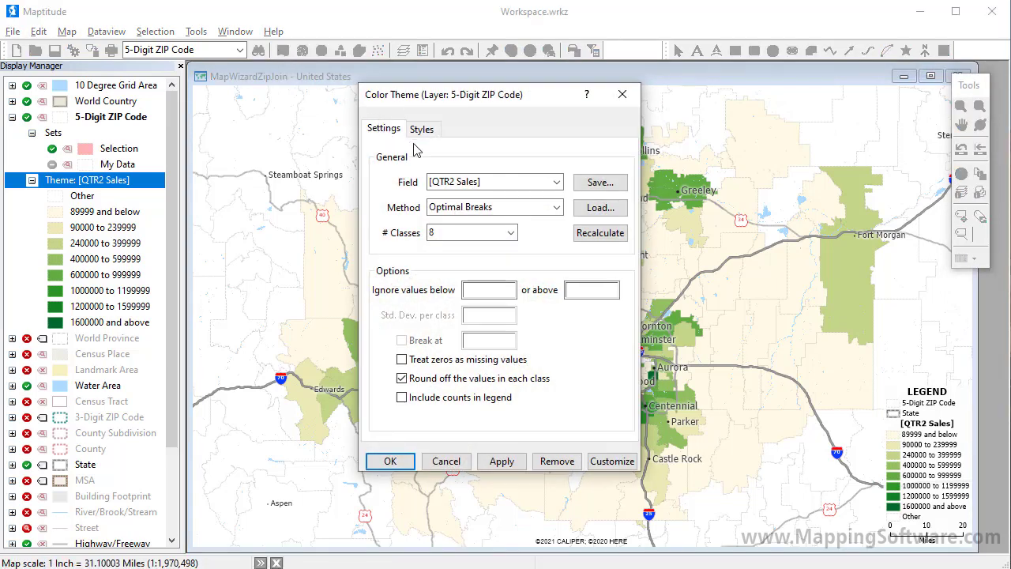
{"action": "left_click", "coordinate": [452, 183]}
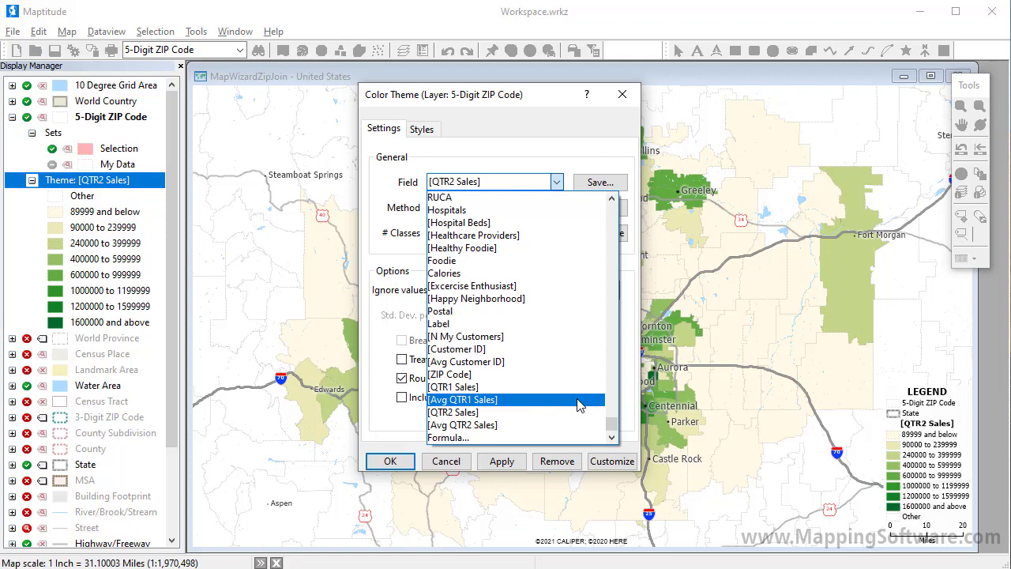
{"action": "left_click", "coordinate": [558, 348]}
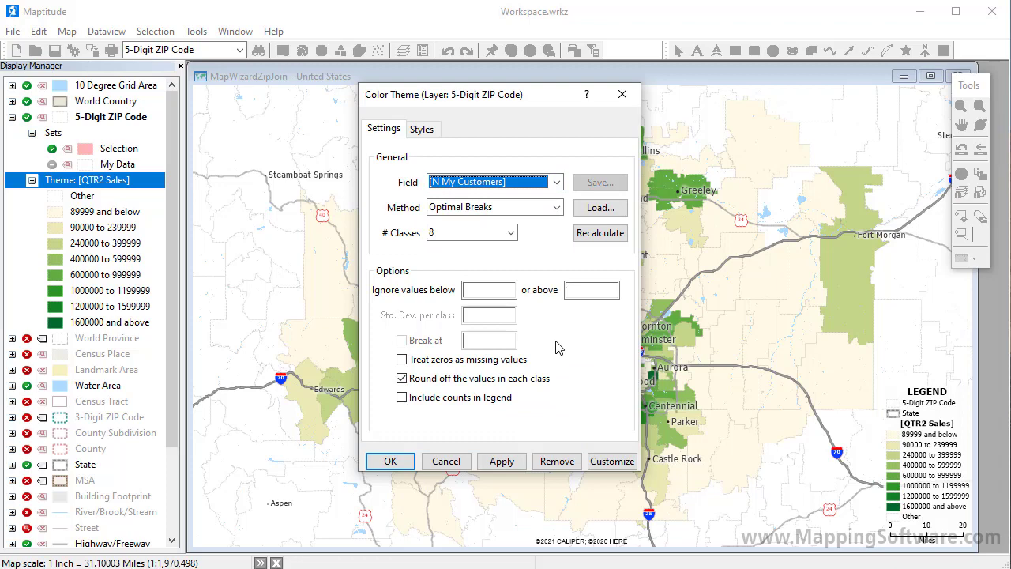
{"action": "left_click", "coordinate": [392, 466]}
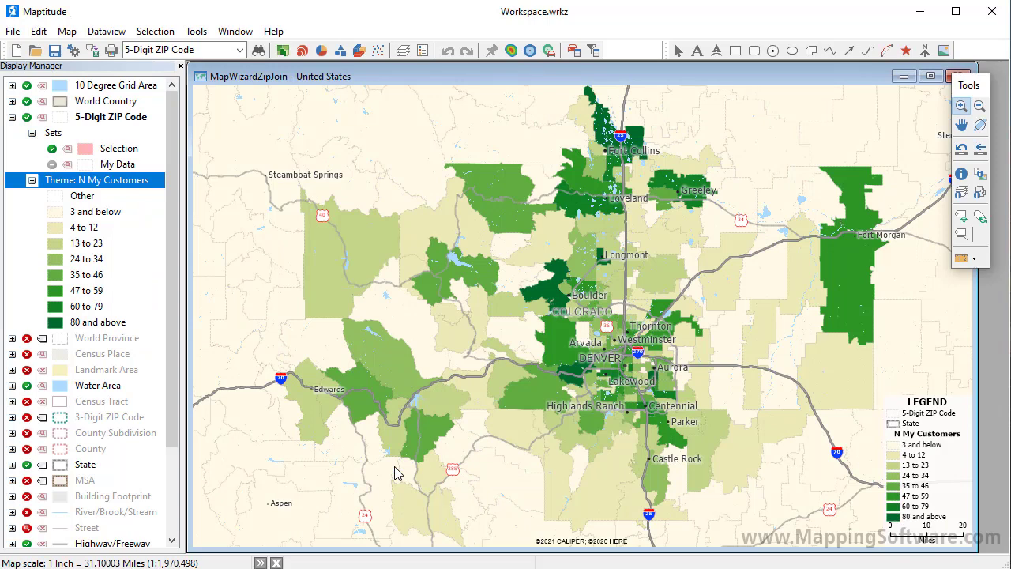
- Add a chart theme of vertical bars comparing QTR1 Sales and QTR2 Sales to the 5-Digit ZIP Code layer
{"action": "left_click", "coordinate": [322, 50]}
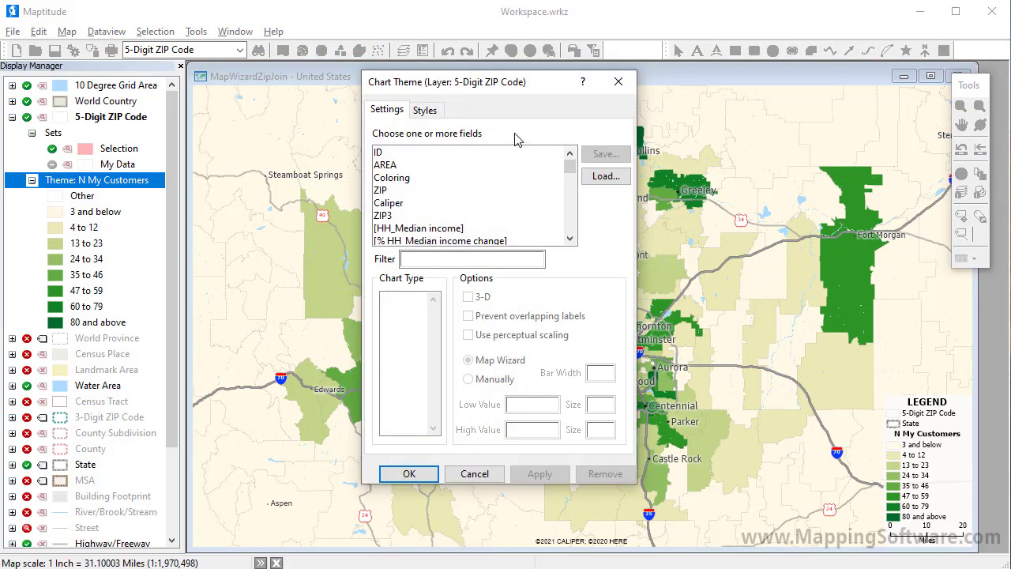
{"action": "left_click_drag", "start_coordinate": [570, 167], "coordinate": [586, 245]}
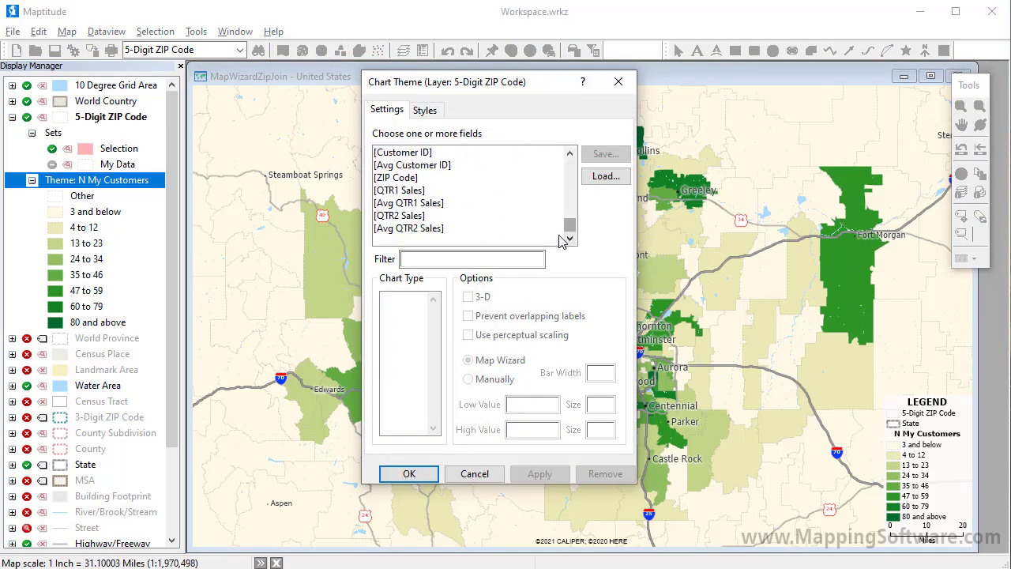
{"action": "left_click", "coordinate": [495, 193]}
{"action": "left_click", "coordinate": [484, 216]}
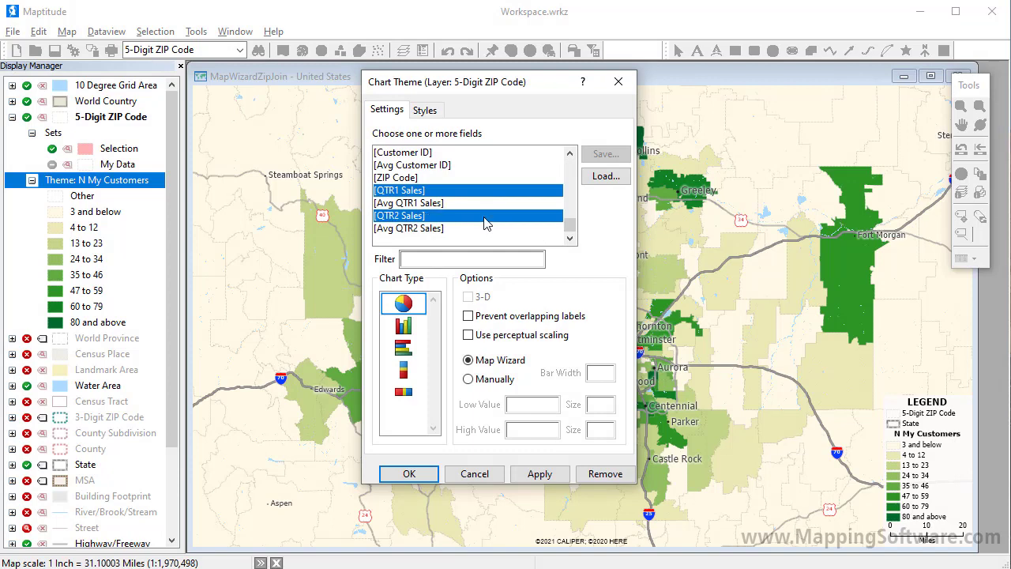
{"action": "left_click", "coordinate": [403, 326]}
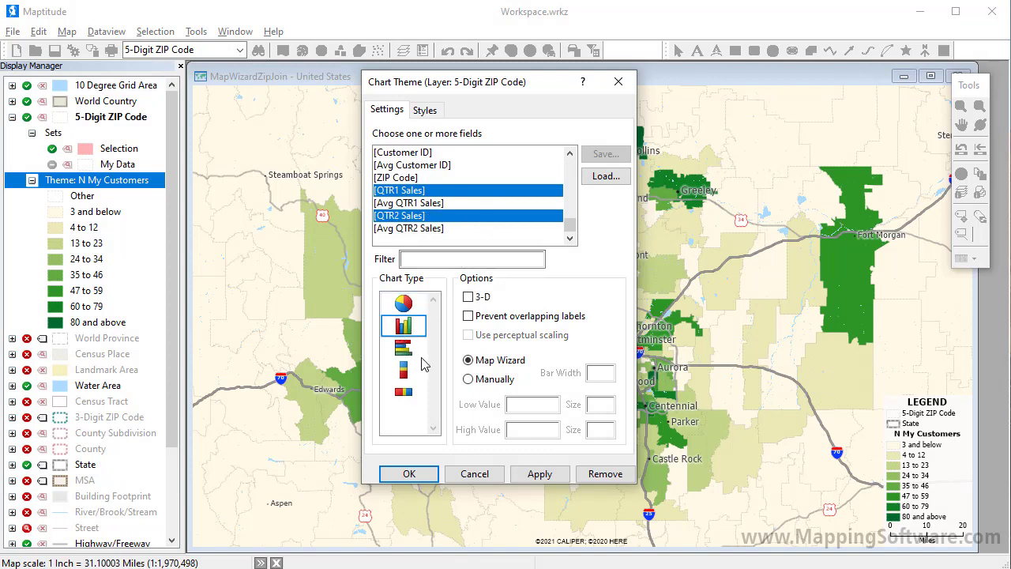
{"action": "left_click", "coordinate": [408, 474]}
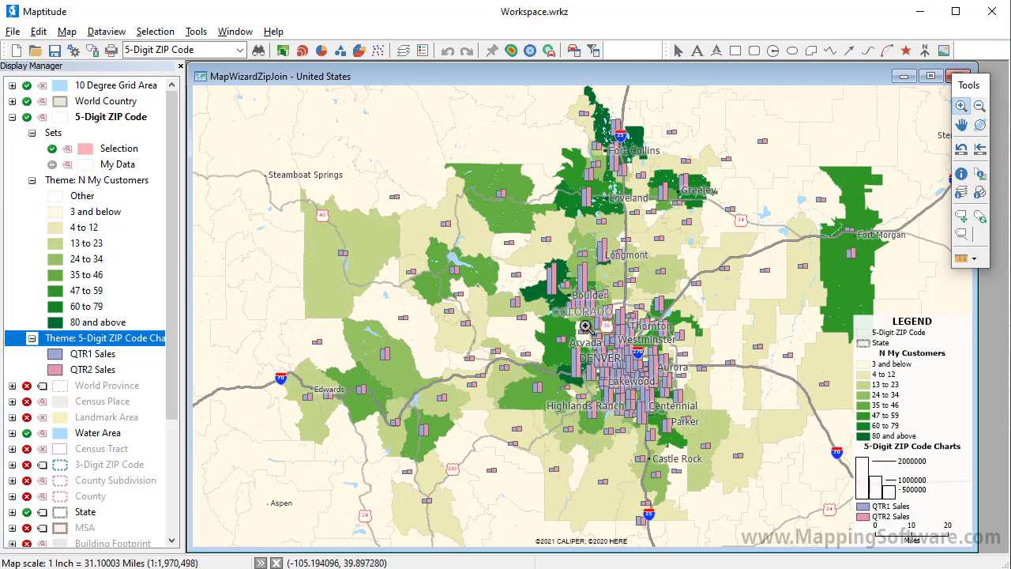
- Begin adding the My Customers sheet of Sample Customers United States.xlsx to a map
{"action": "left_click_drag", "start_coordinate": [603, 348], "coordinate": [657, 386]}
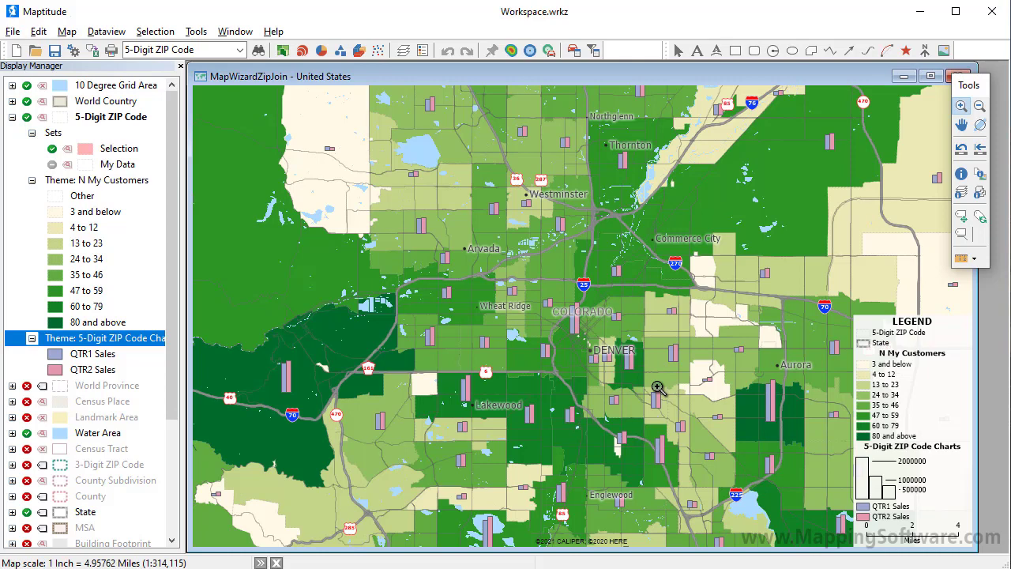
{"action": "left_click", "coordinate": [68, 33]}
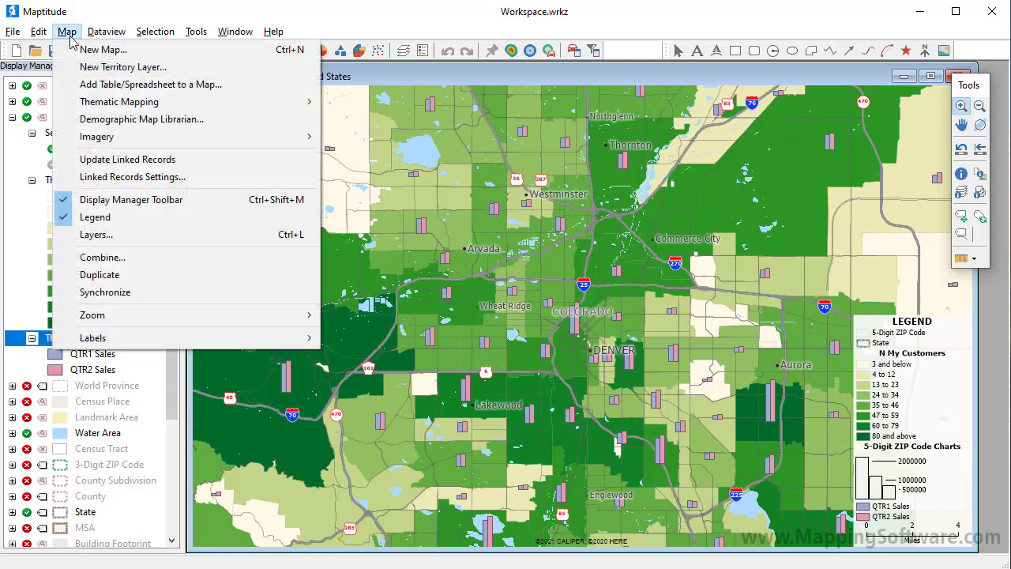
{"action": "left_click", "coordinate": [95, 85]}
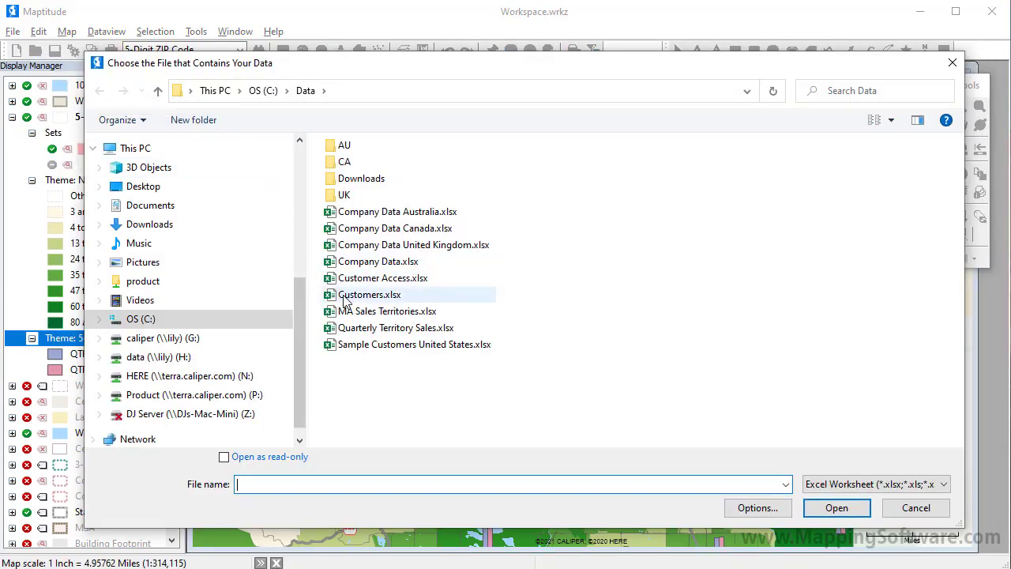
{"action": "left_click", "coordinate": [365, 346]}
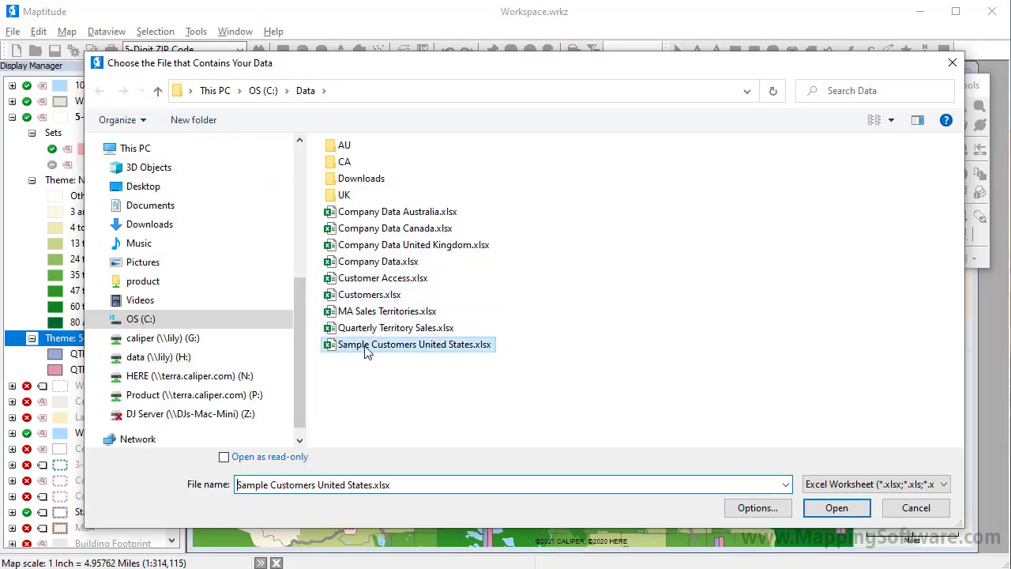
{"action": "left_click", "coordinate": [838, 508]}
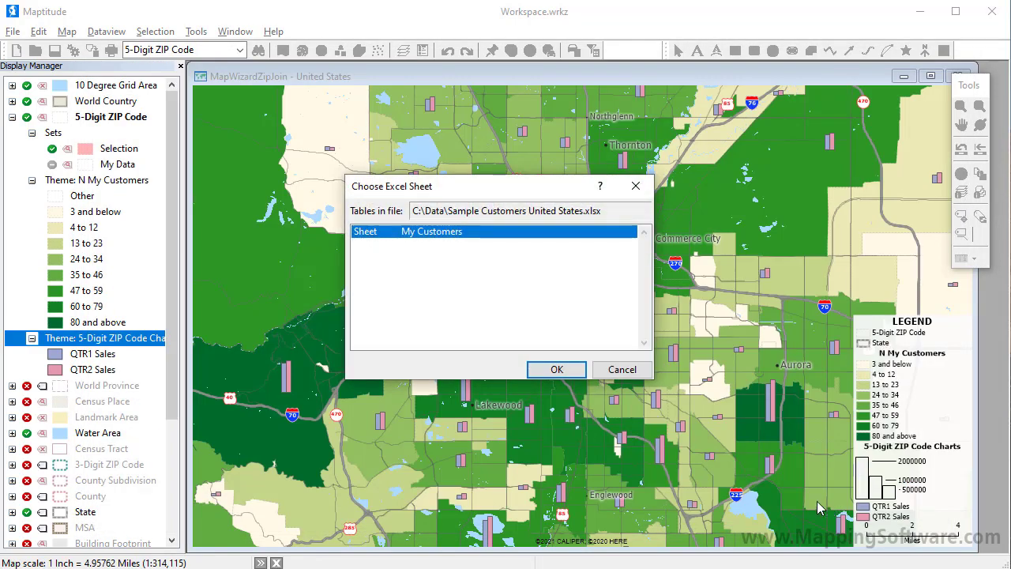
{"action": "left_click", "coordinate": [578, 372]}
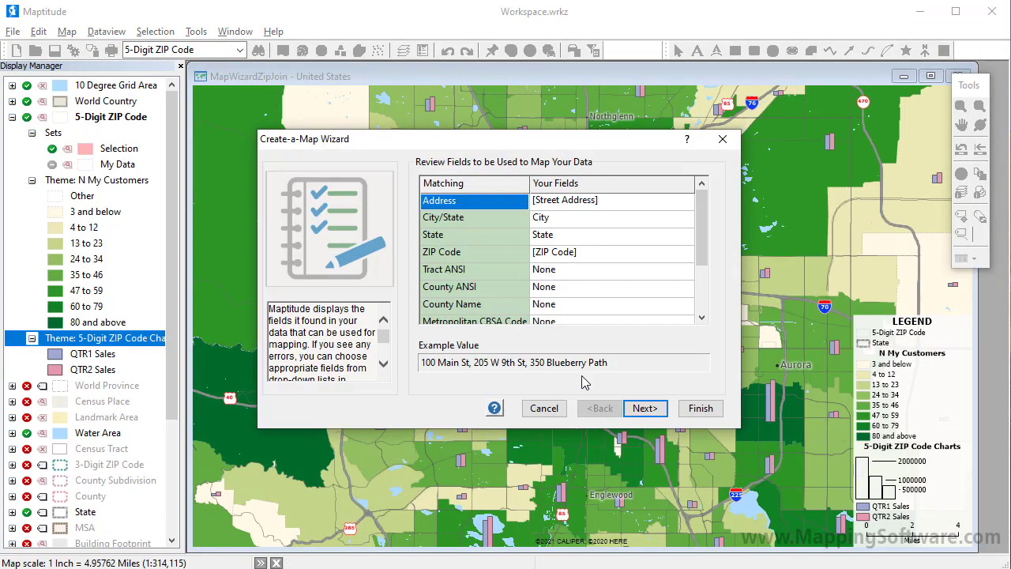
- Set the records to be located by Address, ZIP Code or City in a separate map, linked by the Customer ID field
{"action": "left_click", "coordinate": [644, 410]}
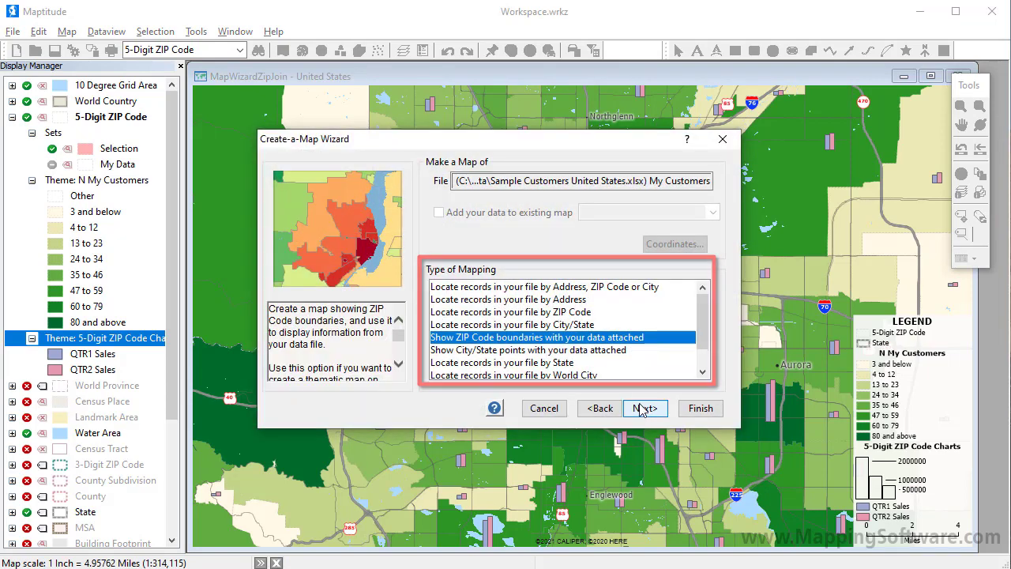
{"action": "left_click", "coordinate": [570, 289]}
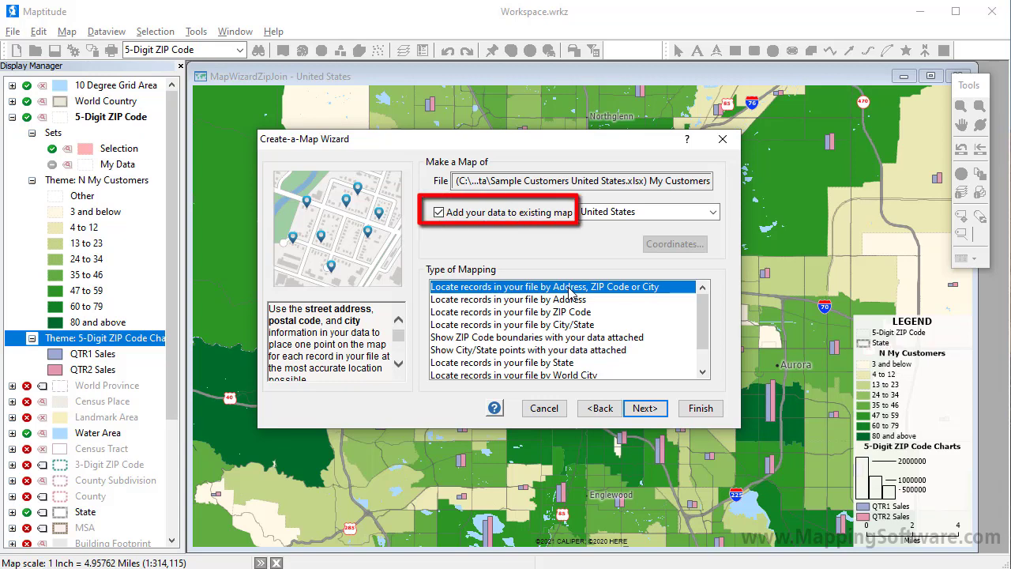
{"action": "left_click", "coordinate": [447, 218]}
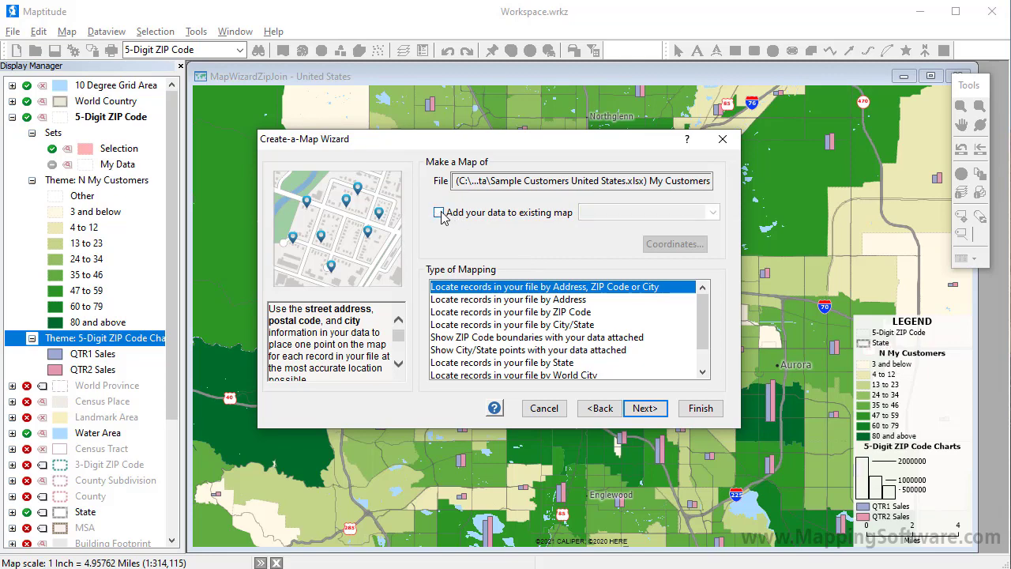
{"action": "left_click", "coordinate": [643, 408]}
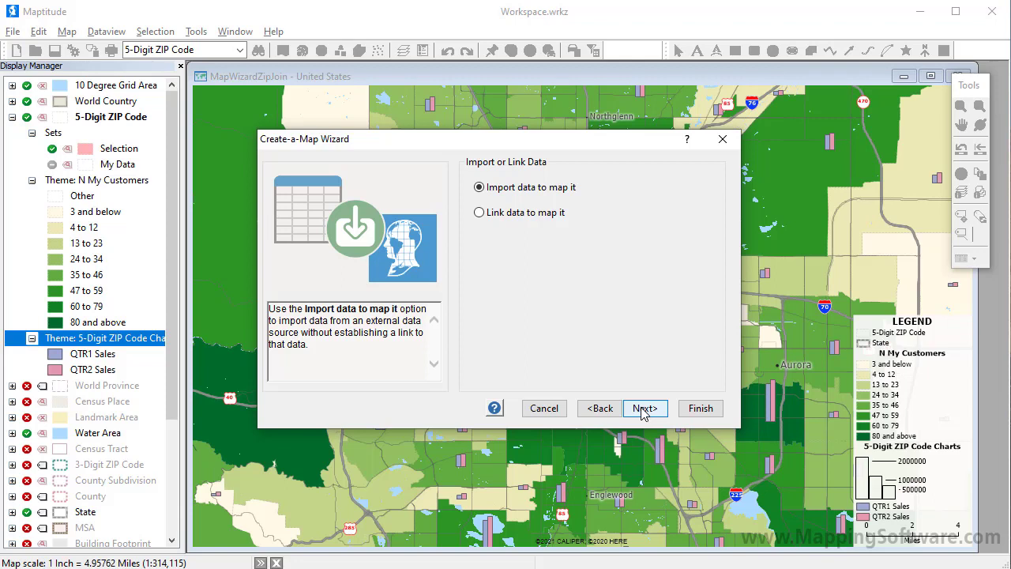
{"action": "left_click", "coordinate": [479, 215]}
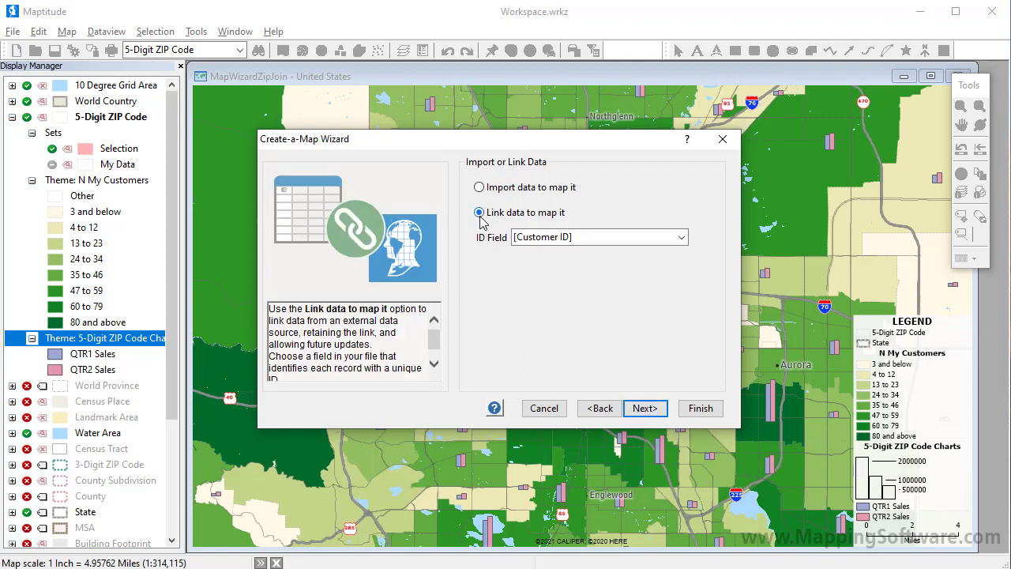
{"action": "left_click", "coordinate": [644, 409]}
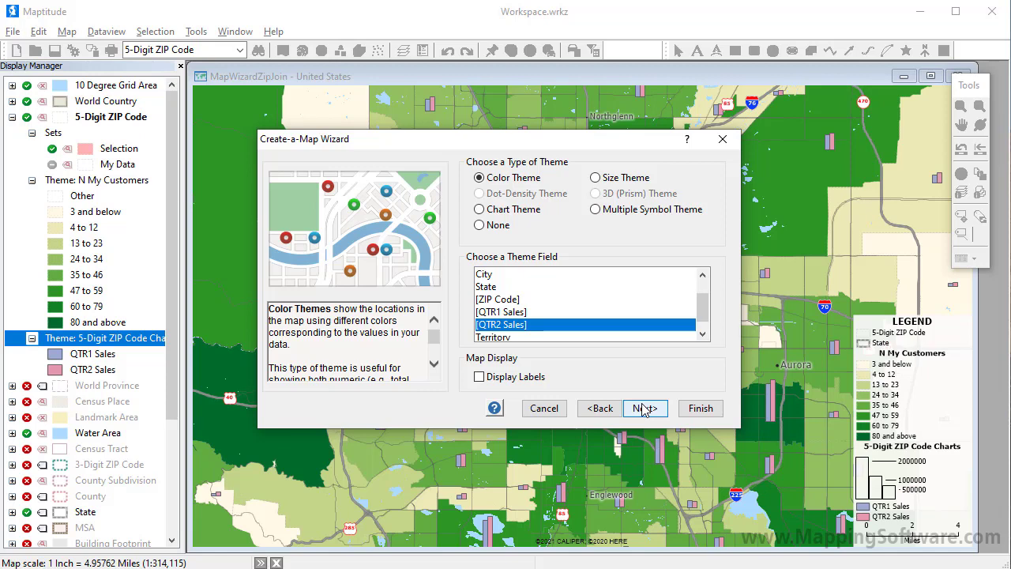
- Choose a color theme based on the Territory field for the located customers
{"action": "left_click", "coordinate": [702, 334]}
{"action": "left_click", "coordinate": [622, 325]}
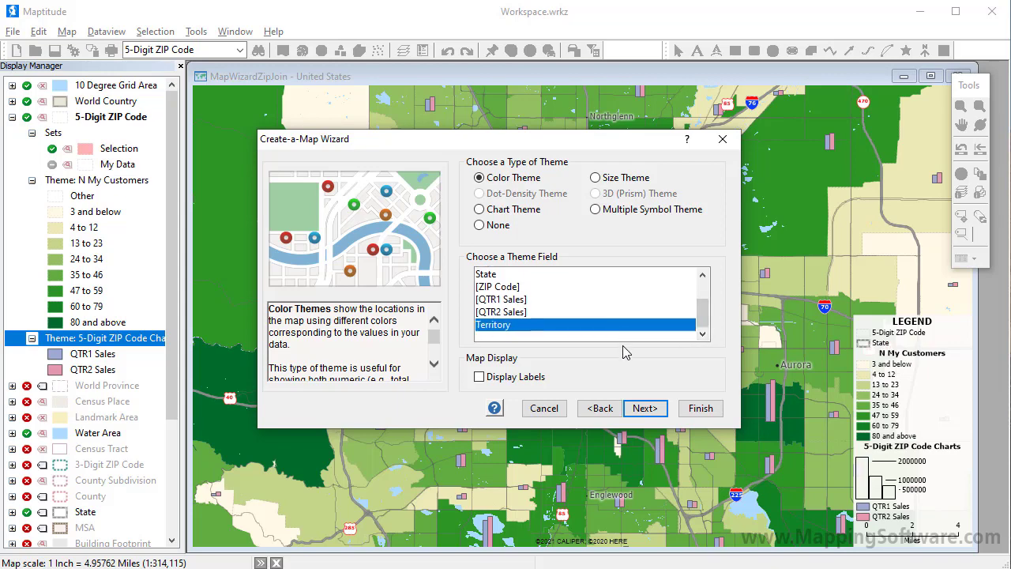
{"action": "left_click", "coordinate": [644, 408]}
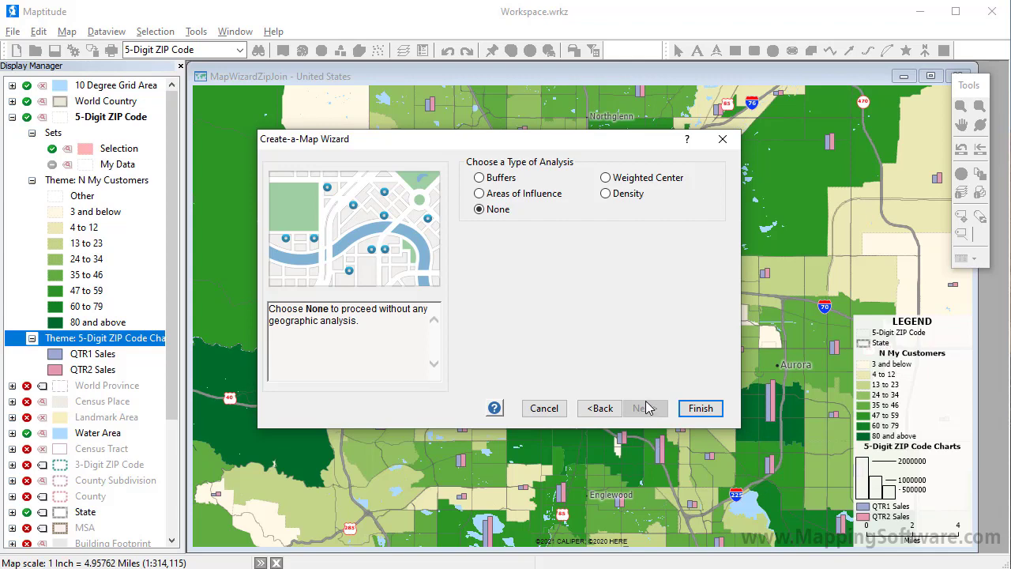
- Add a Weighted Center analysis weighted by QTR2 Sales and finish creating the customer map
{"action": "left_click", "coordinate": [499, 183]}
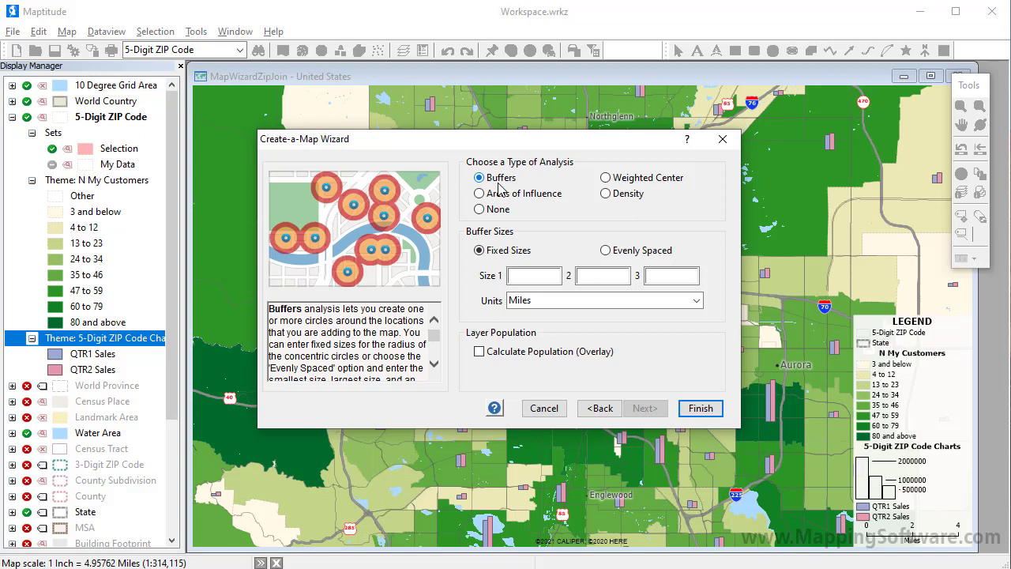
{"action": "left_click", "coordinate": [622, 201]}
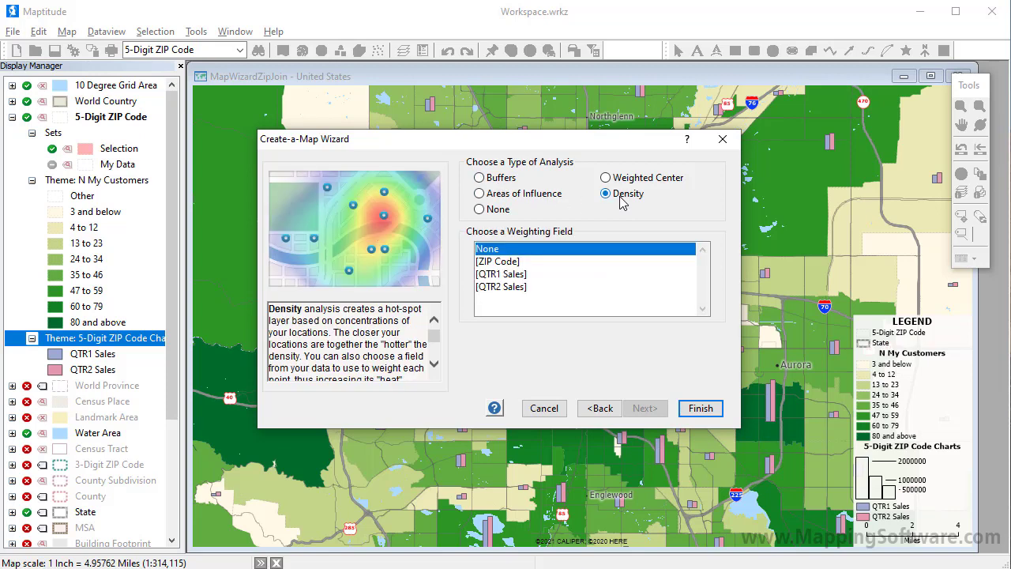
{"action": "left_click", "coordinate": [619, 181]}
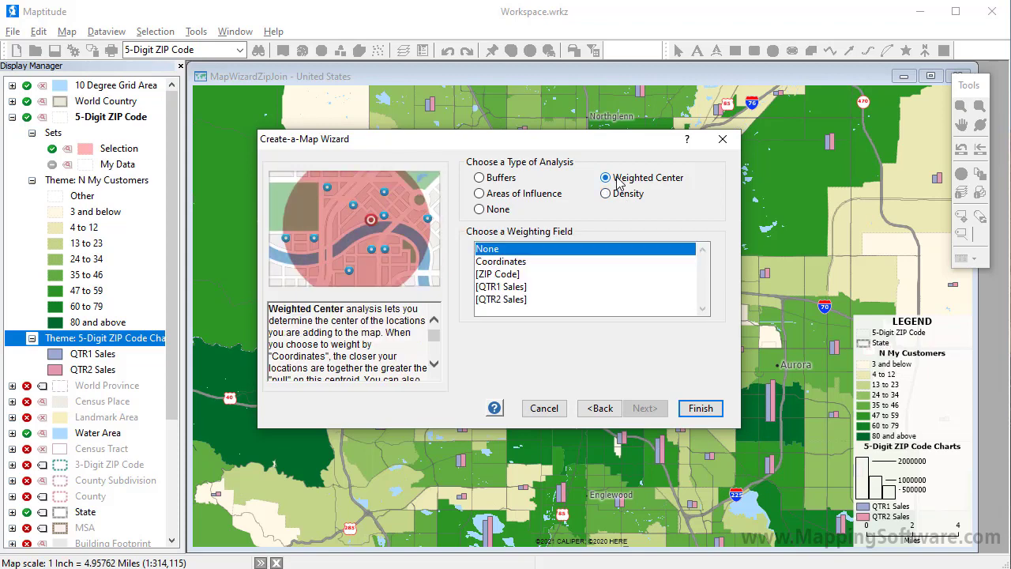
{"action": "left_click", "coordinate": [514, 301]}
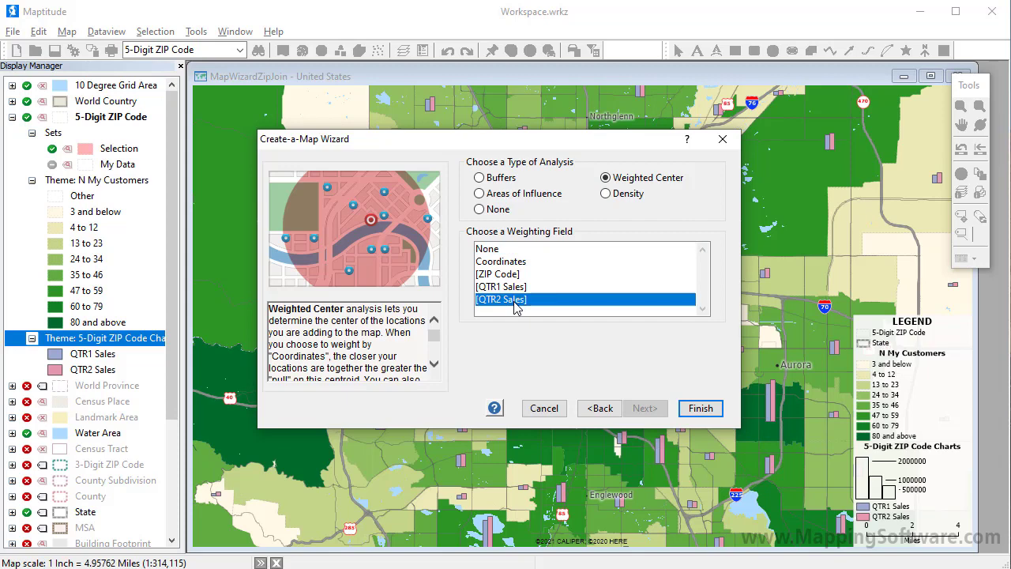
{"action": "left_click", "coordinate": [699, 409]}
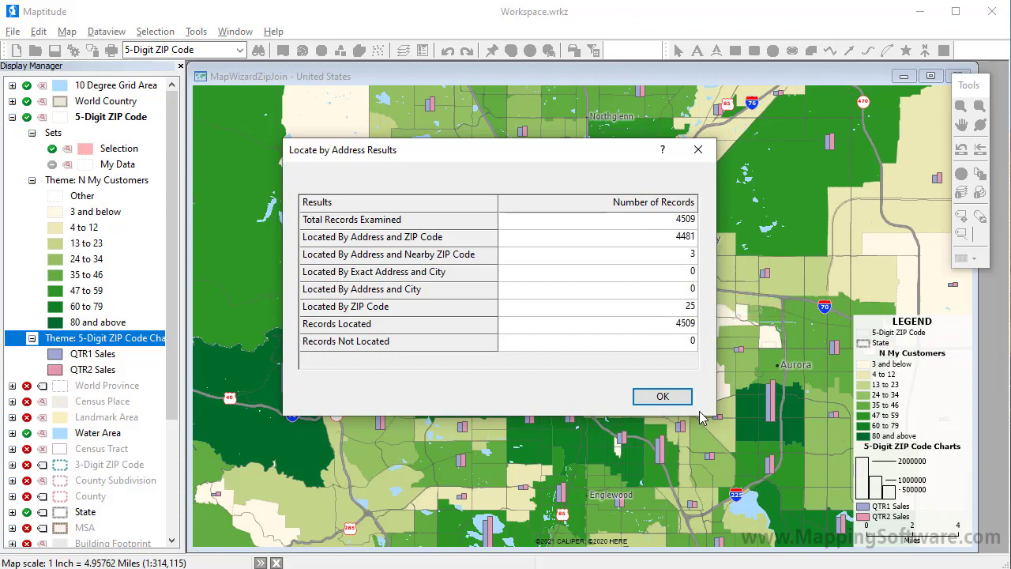
{"action": "left_click", "coordinate": [663, 397]}
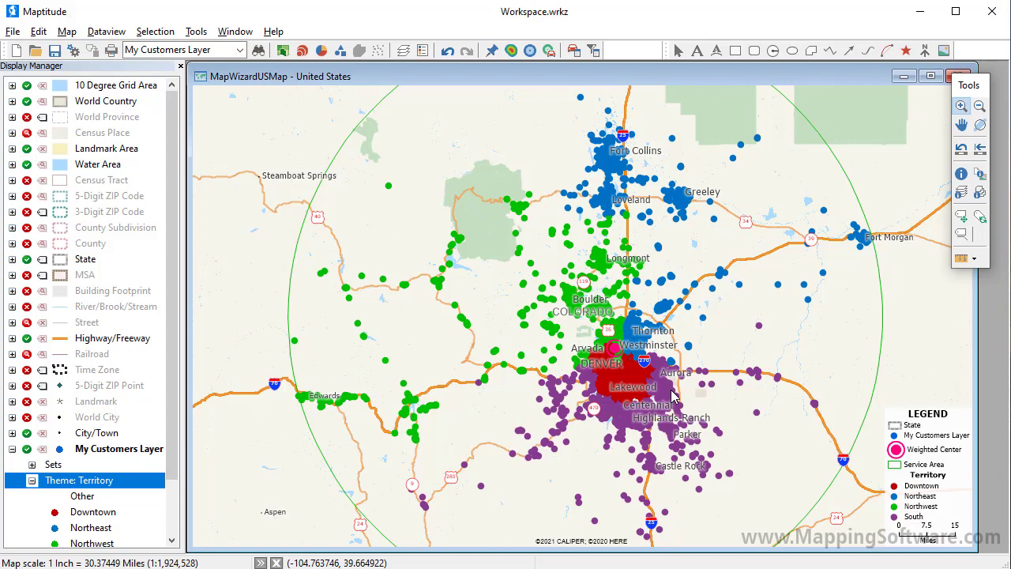
- Add a size theme based on the QTR2 Sales field to the My Customers Layer
{"action": "left_click", "coordinate": [304, 52]}
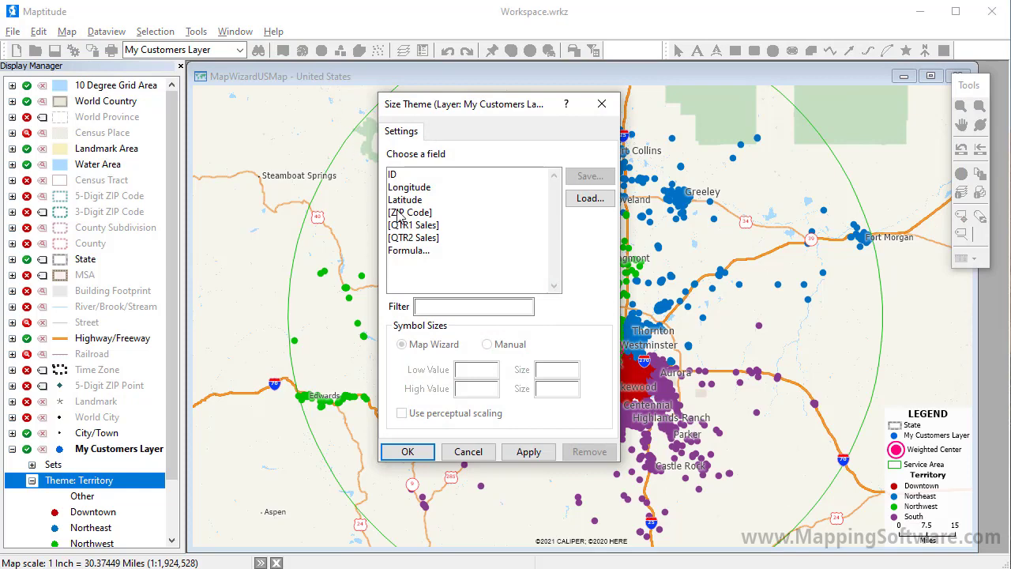
{"action": "left_click", "coordinate": [423, 237]}
{"action": "left_click", "coordinate": [428, 455]}
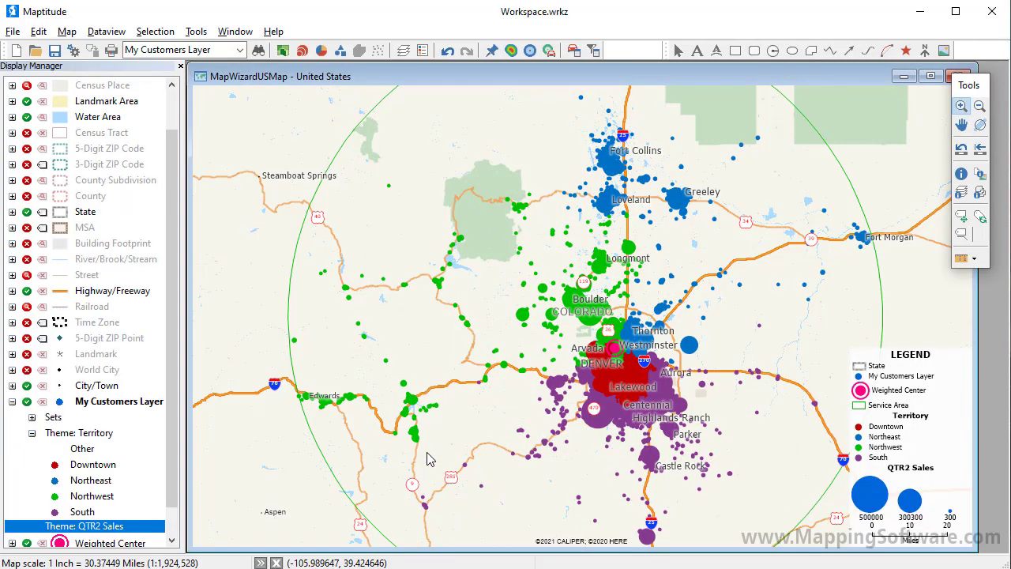
- Inspect the records of individual customers around Denver with the Info tool, one each from the Downtown, Northwest and South territories
{"action": "left_click_drag", "start_coordinate": [599, 339], "coordinate": [667, 393]}
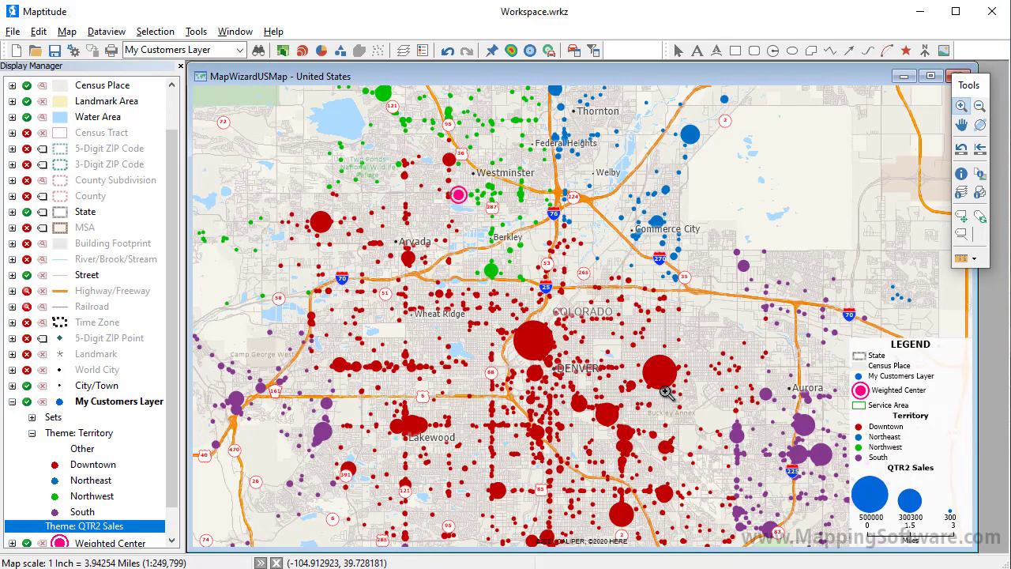
{"action": "left_click", "coordinate": [962, 174]}
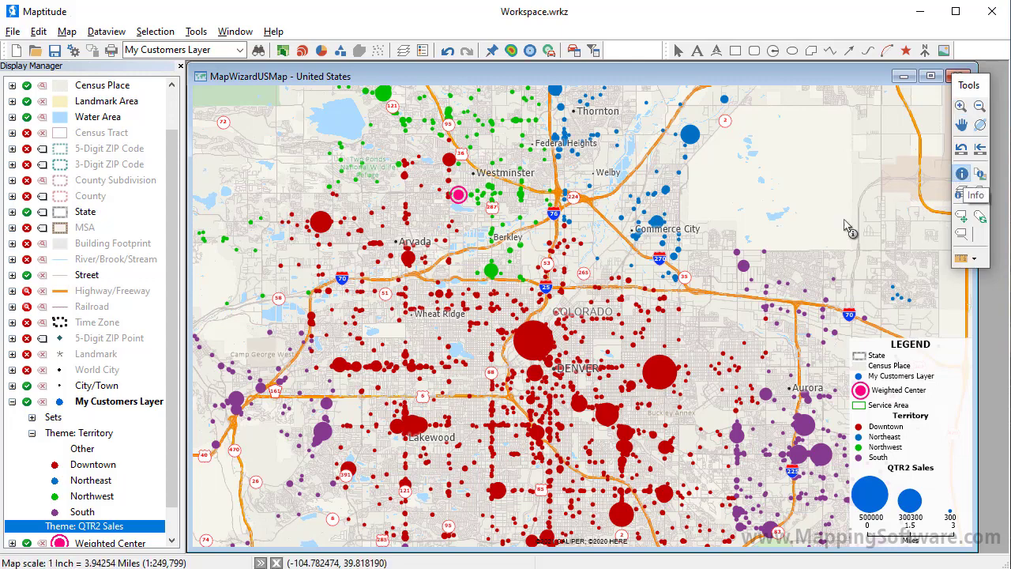
{"action": "left_click", "coordinate": [320, 222]}
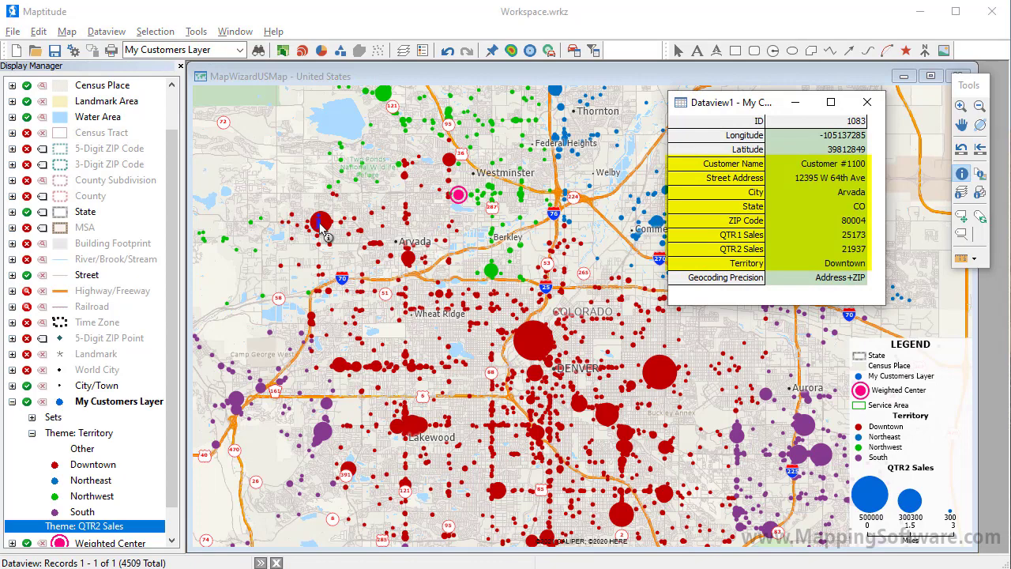
{"action": "left_click", "coordinate": [491, 270]}
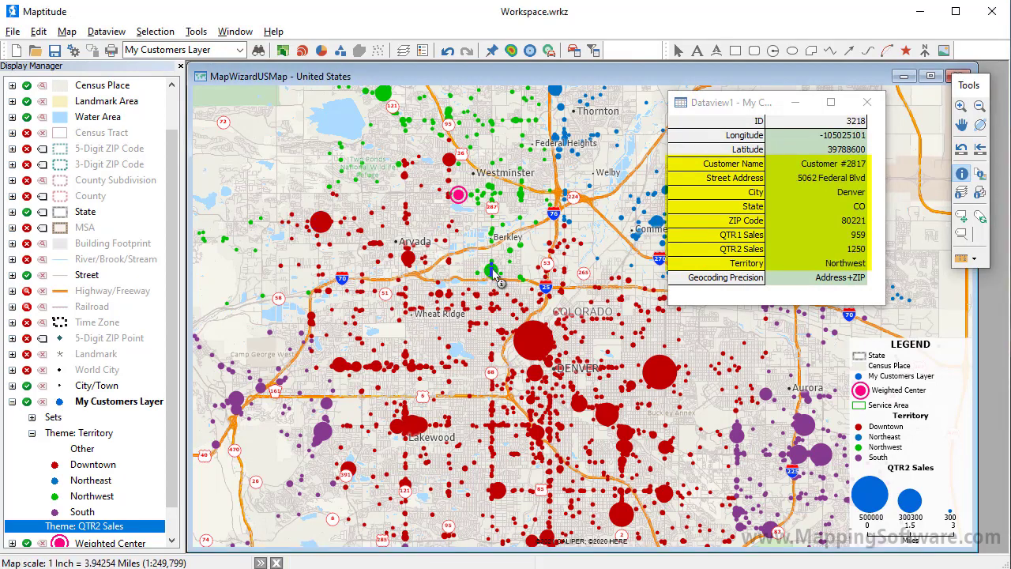
{"action": "left_click", "coordinate": [737, 444]}
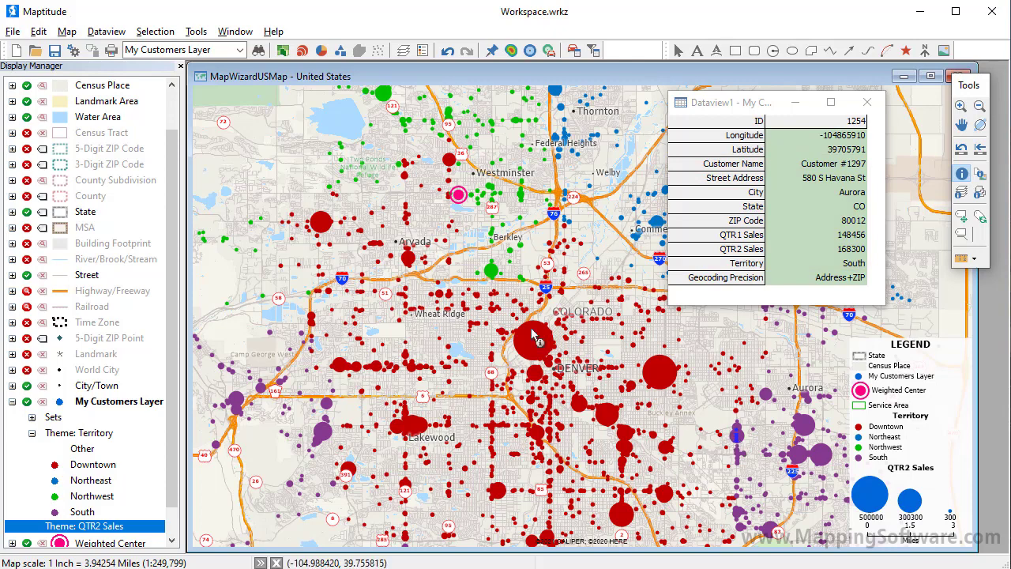
- Save the workspace as a compressed workspace file named My Customers
{"action": "left_click", "coordinate": [13, 33]}
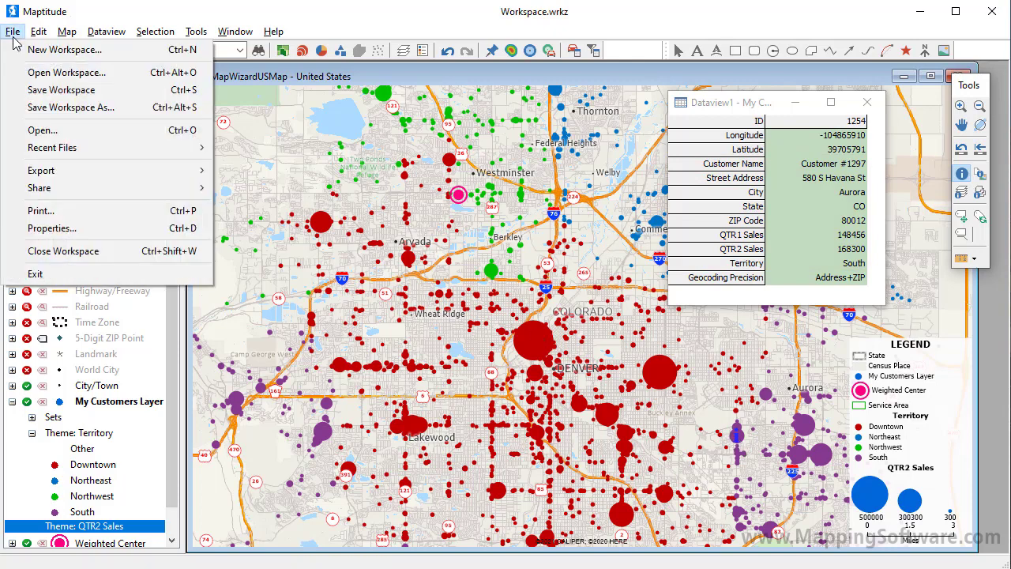
{"action": "left_click", "coordinate": [62, 106]}
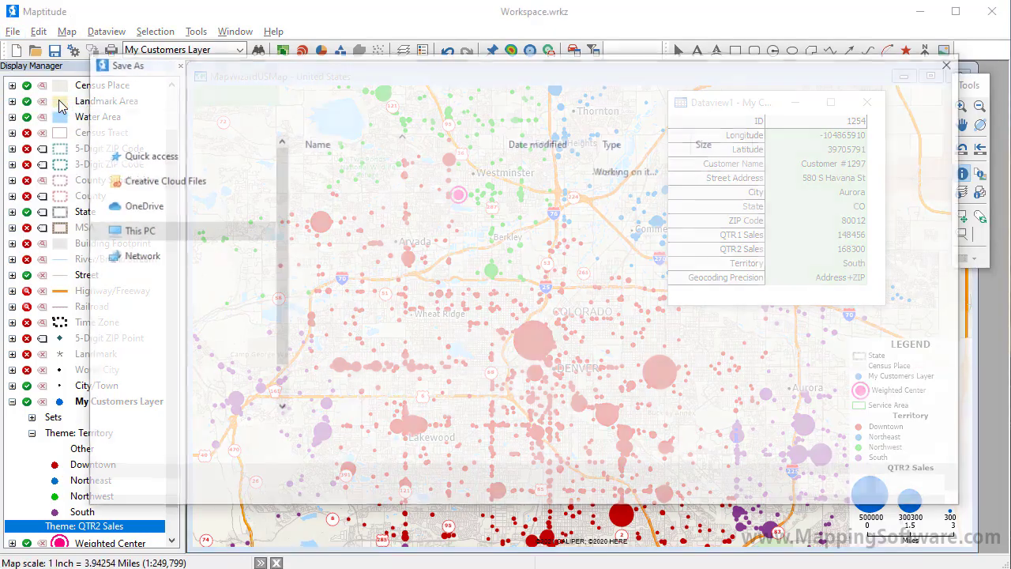
{"action": "type", "text": "My Customers"}
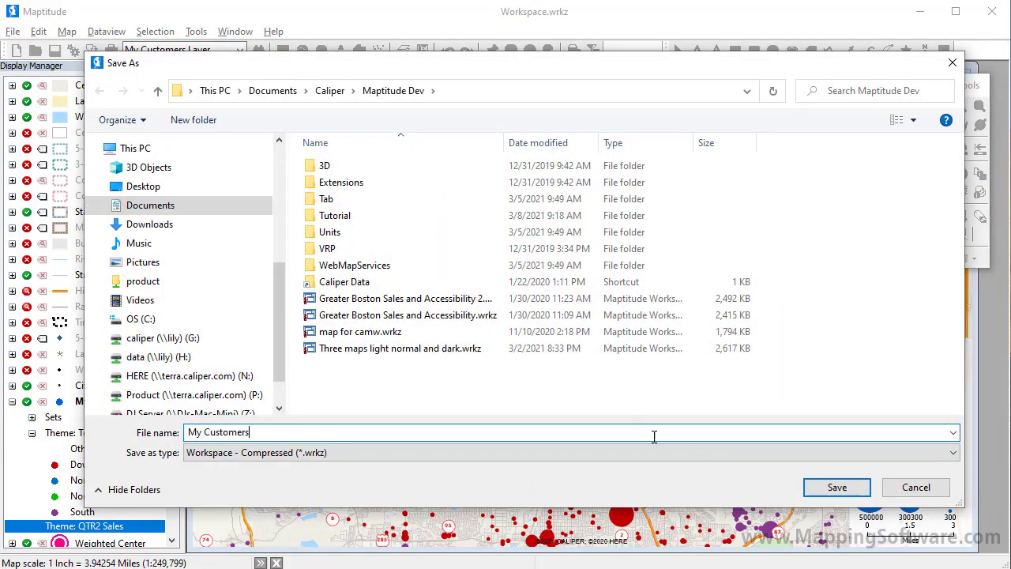
{"action": "left_click", "coordinate": [812, 489]}
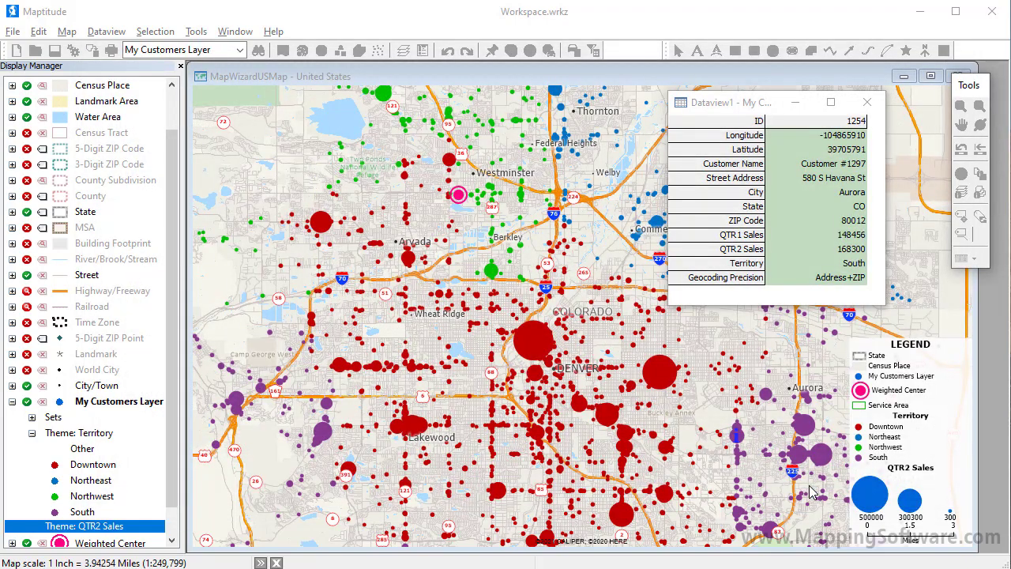